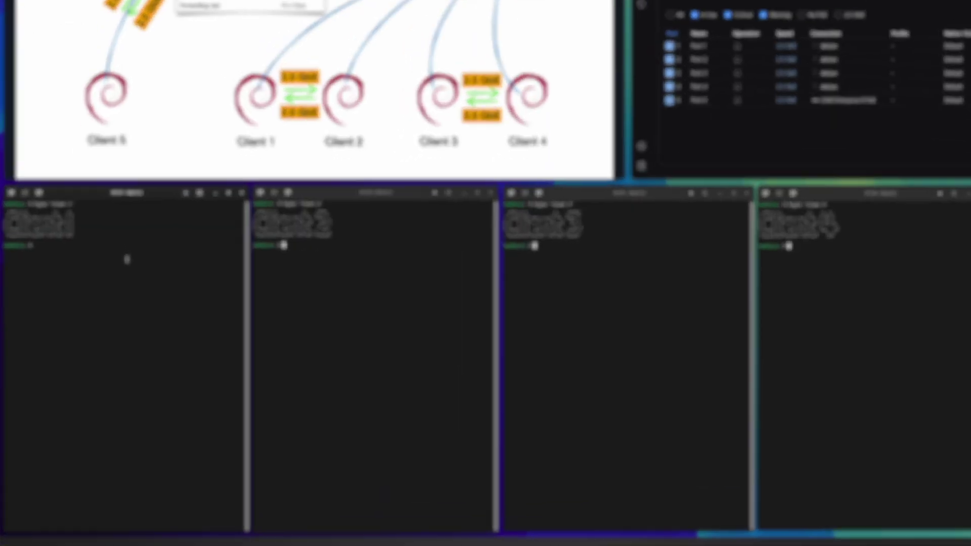
Start iperf3 servers on Client 1 and Client 3 with "iperf3 -s"
{"action": "type", "text": "iperf3 -s"}
{"action": "key", "text": "Return"}
{"action": "left_click", "coordinate": [433, 361]}
{"action": "type", "text": "iperf3 -s"}
{"action": "key", "text": "Return"}
Run bidirectional iperf3 tests with -P 10 -t 9999 --bidir from Client 2 to 192.168.1.81 and from Client 4 to Client 3
{"action": "left_click", "coordinate": [498, 187]}
{"action": "type", "text": "iperf3 -c 192.168.1.81 -P 10 -t 9999 --bidir"}
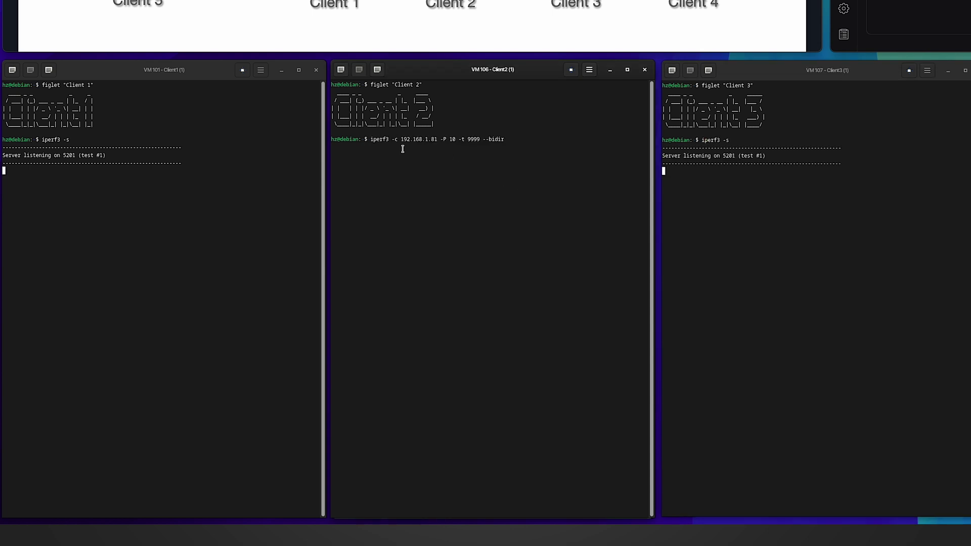
{"action": "left_click", "coordinate": [440, 141]}
{"action": "left_click_drag", "start_coordinate": [440, 142], "coordinate": [453, 142]}
{"action": "left_click_drag", "start_coordinate": [461, 140], "coordinate": [518, 173]}
{"action": "left_click", "coordinate": [519, 173]}
{"action": "key", "text": "Return"}
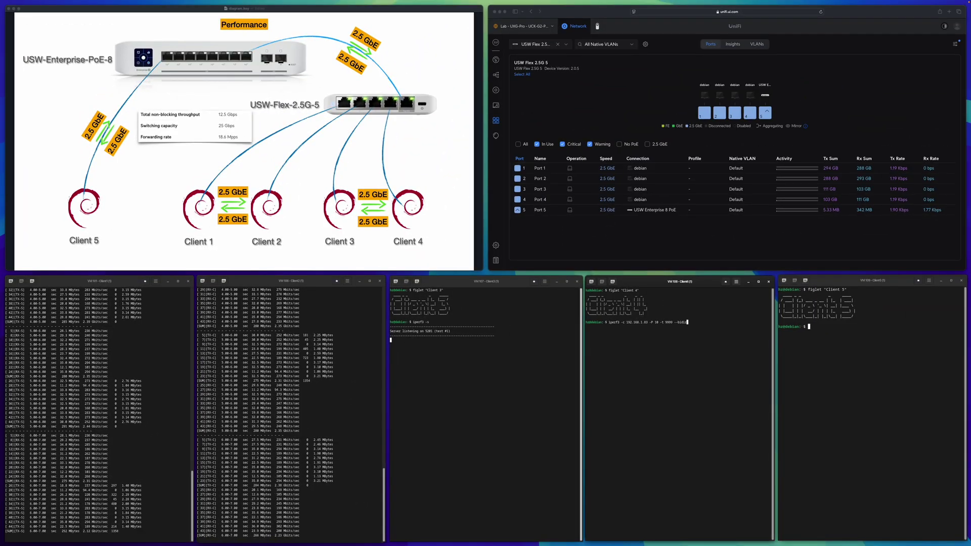
{"action": "key", "text": "Return"}
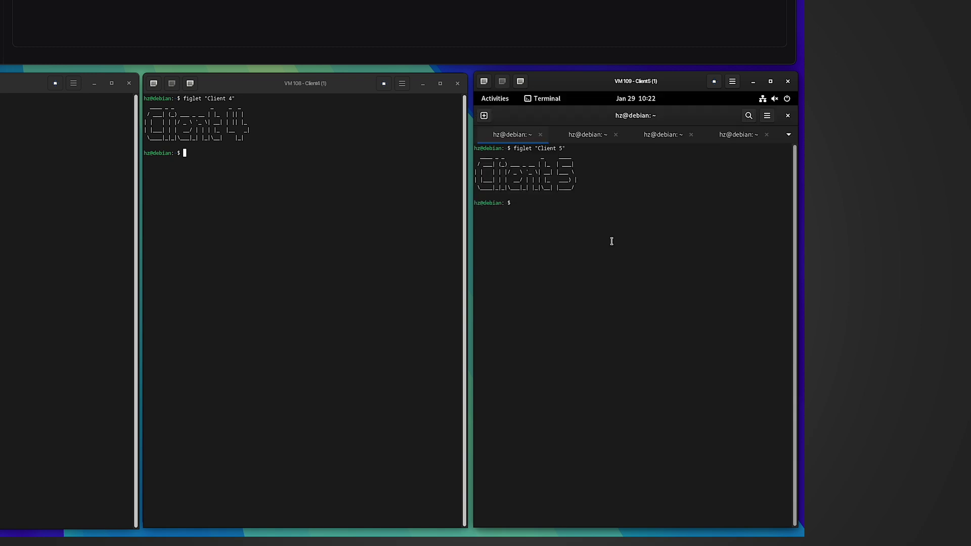
Start four iperf3 servers on Client 5, one per terminal tab, listening on ports 5201 to 5204
{"action": "type", "text": "iperf3 -s -"}
{"action": "type", "text": "p 5201"}
{"action": "key", "text": "ctrl+Page_Down"}
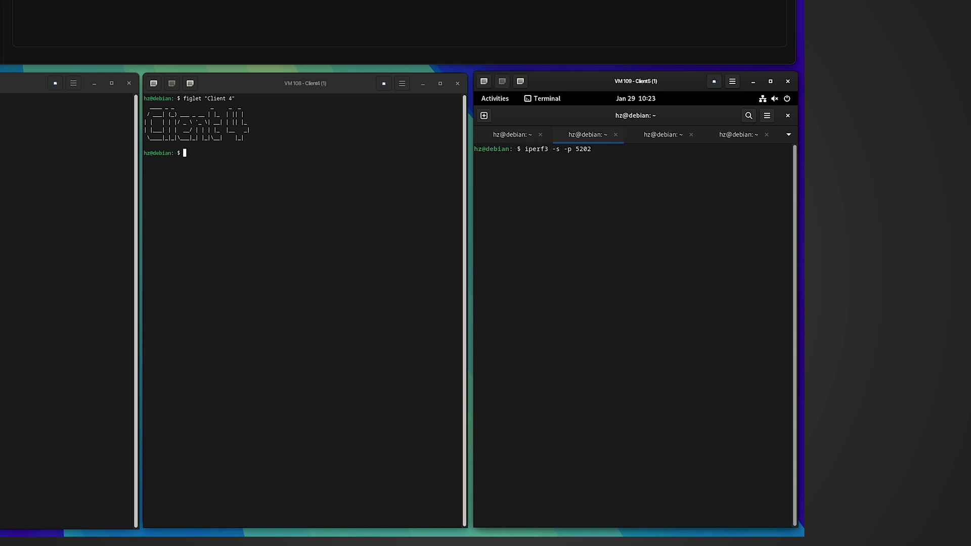
{"action": "key", "text": "ctrl+Page_Down"}
{"action": "key", "text": "Return"}
{"action": "key", "text": "ctrl+Page_Down"}
{"action": "key", "text": "Return"}
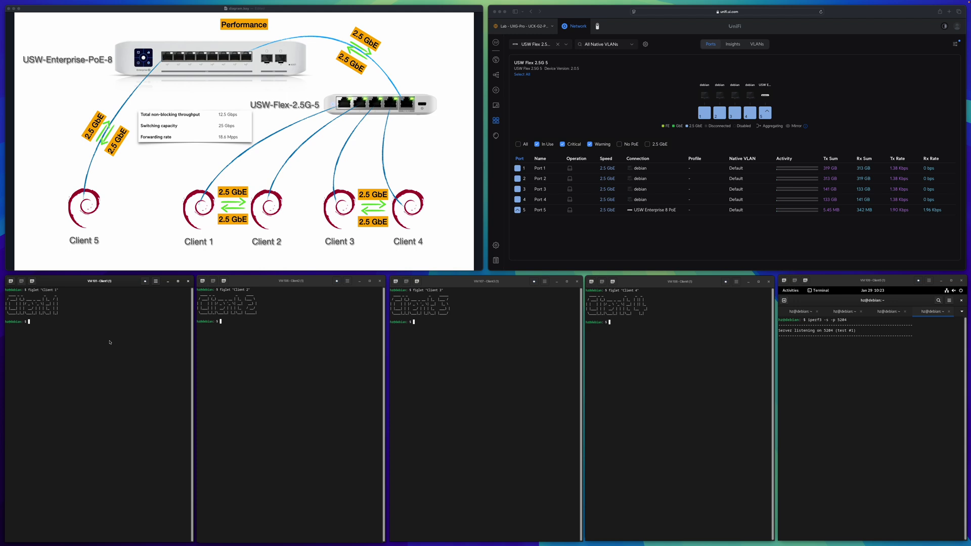
Run "iperf3 -c 192.168.1.85 -P 10 -t 9999 --bidir -p 5201" on Client 1 and show System Monitor's network graph on Client 5
{"action": "type", "text": "iperf3 -c 192.168.1.85 -P 10 -t 9999 --bidir -p 5201"}
{"action": "key", "text": "Return"}
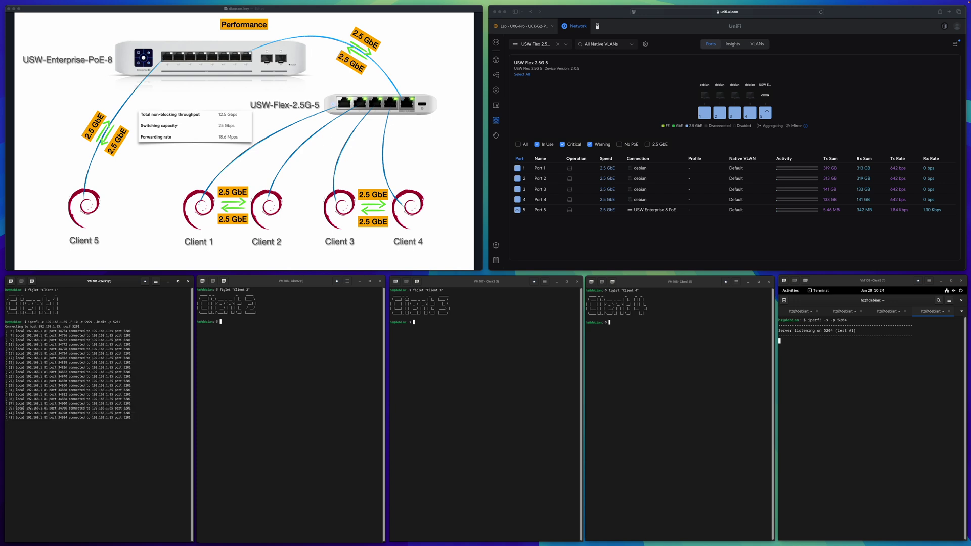
{"action": "key", "text": "alt+Tab"}
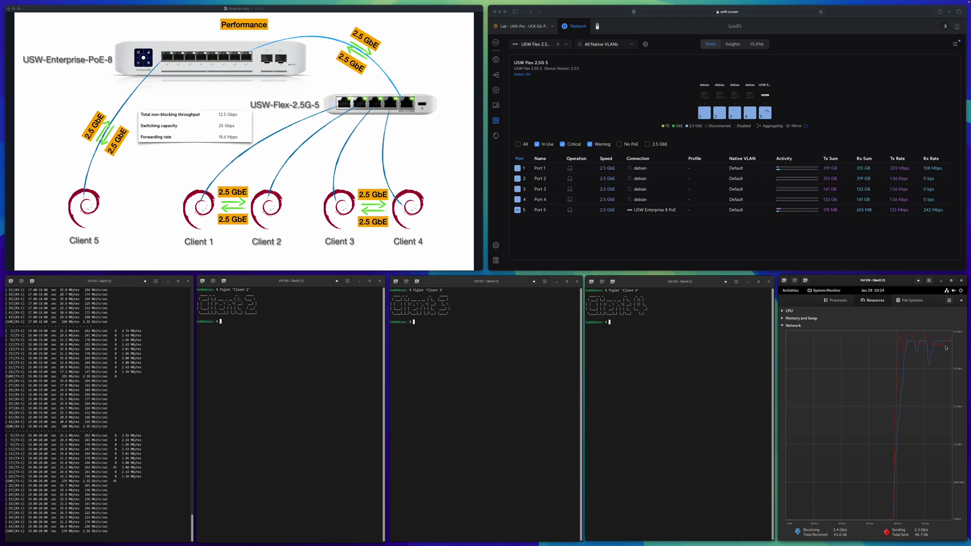
Rerun the earlier bidirectional iperf3 commands against Client 5 on Client 2, Client 3 and Client 4
{"action": "left_click", "coordinate": [211, 415]}
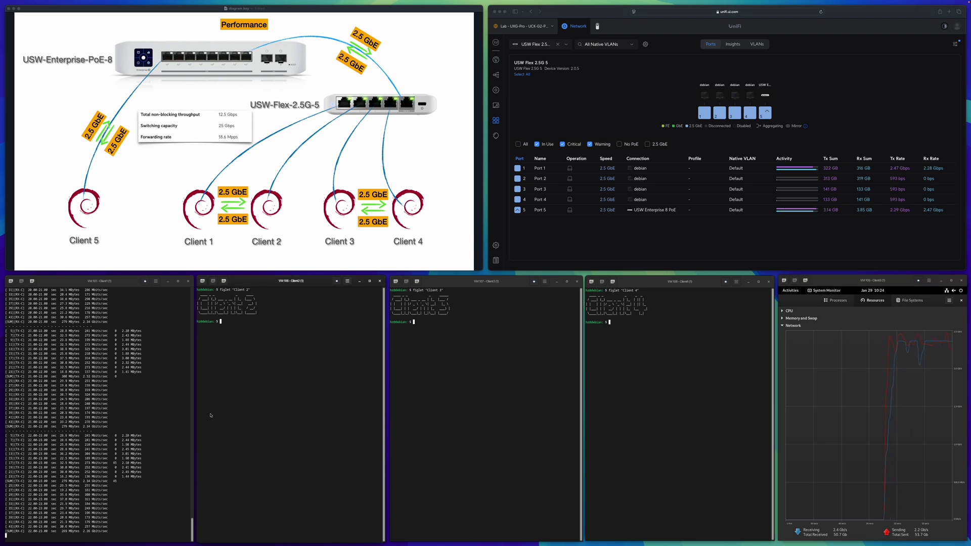
{"action": "key", "text": "Up"}
{"action": "key", "text": "Return"}
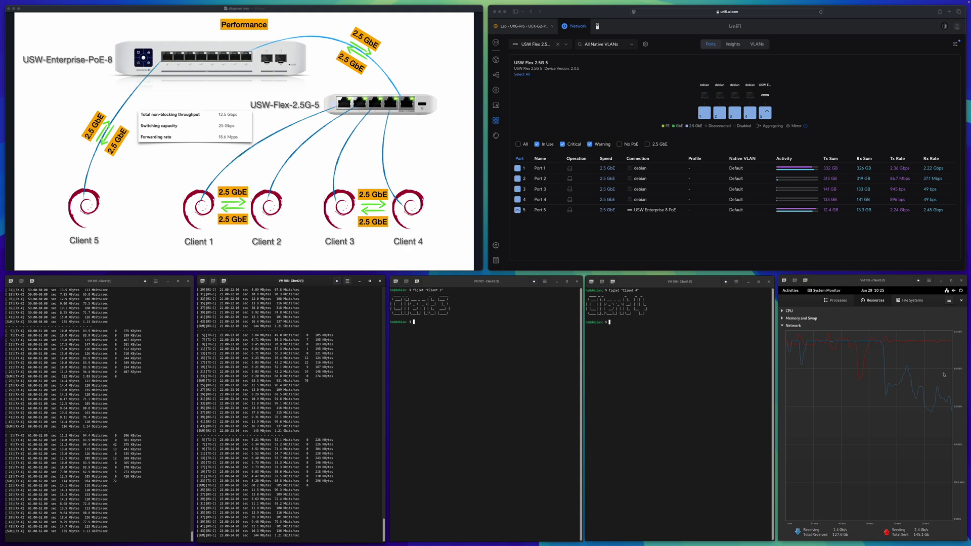
{"action": "left_click", "coordinate": [509, 375]}
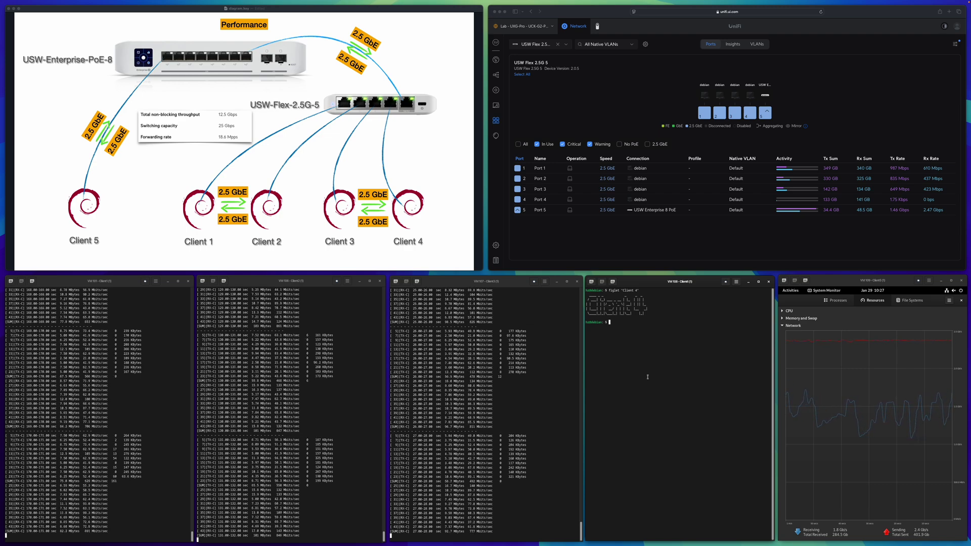
{"action": "key", "text": "Up"}
{"action": "key", "text": "Up"}
{"action": "key", "text": "Return"}
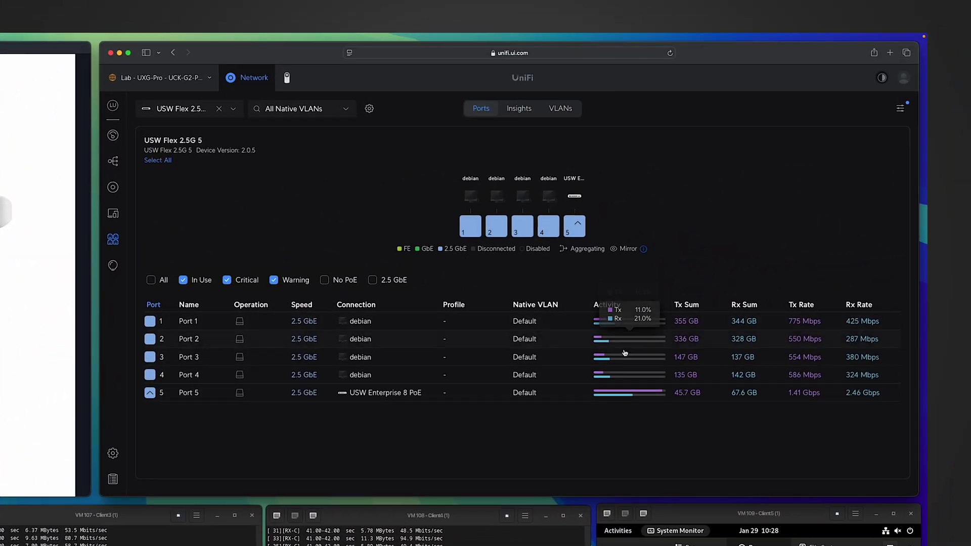
Check the Tx and Rx activity of the USW Flex 2.5G 5's client ports and its uplink Port 5
{"action": "mouse_move", "coordinate": [615, 394]}
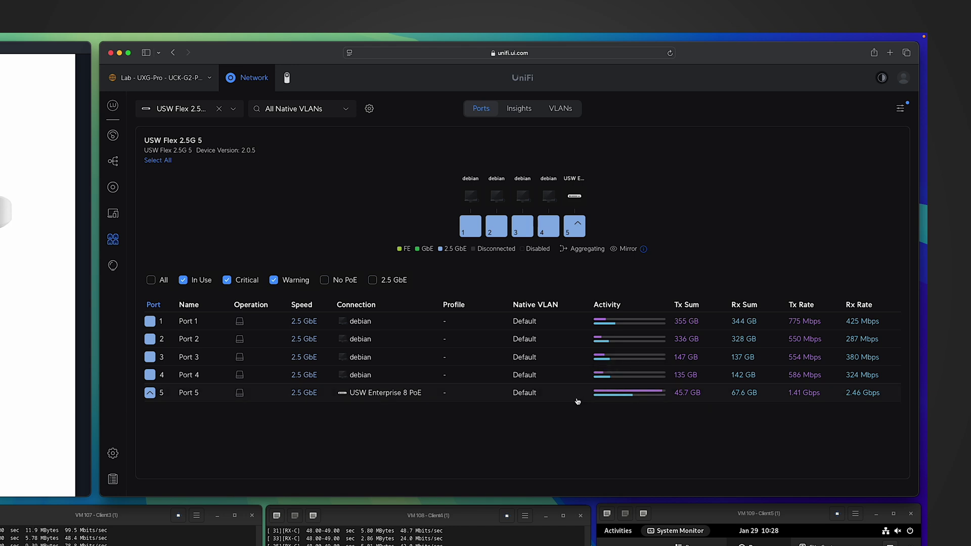
{"action": "mouse_move", "coordinate": [599, 334]}
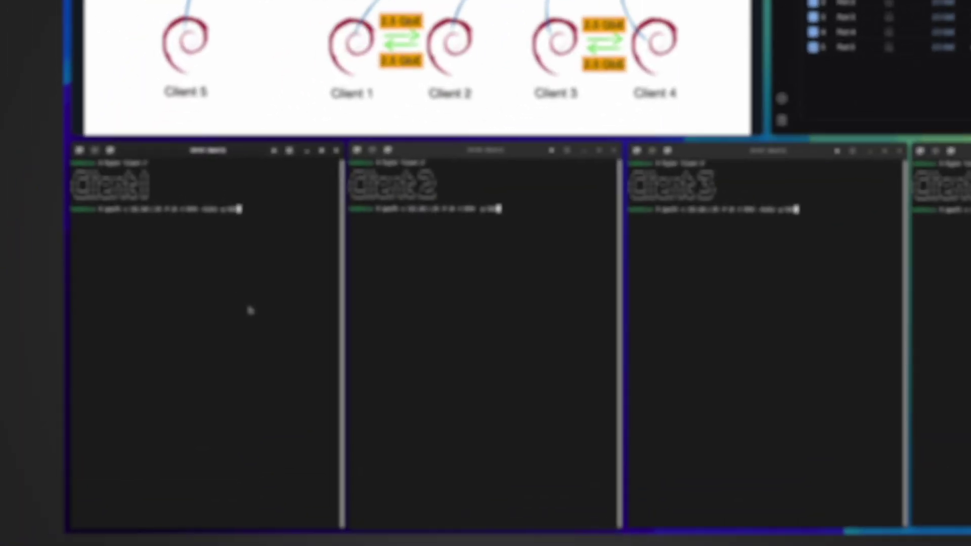
Remove the --bidir option from Client 1's prepared iperf3 command and run the one-way test to 192.168.1.85 on port 5201
{"action": "key", "text": "Left"}
{"action": "key", "text": "Left"}
{"action": "key", "text": "Left"}
{"action": "key", "text": "Left"}
{"action": "key", "text": "Left"}
{"action": "key", "text": "Left"}
{"action": "key", "text": "Left"}
{"action": "key", "text": "Left"}
{"action": "key", "text": "BackSpace"}
{"action": "key", "text": "BackSpace"}
{"action": "key", "text": "BackSpace"}
{"action": "key", "text": "BackSpace"}
{"action": "key", "text": "BackSpace"}
{"action": "key", "text": "BackSpace"}
{"action": "key", "text": "BackSpace"}
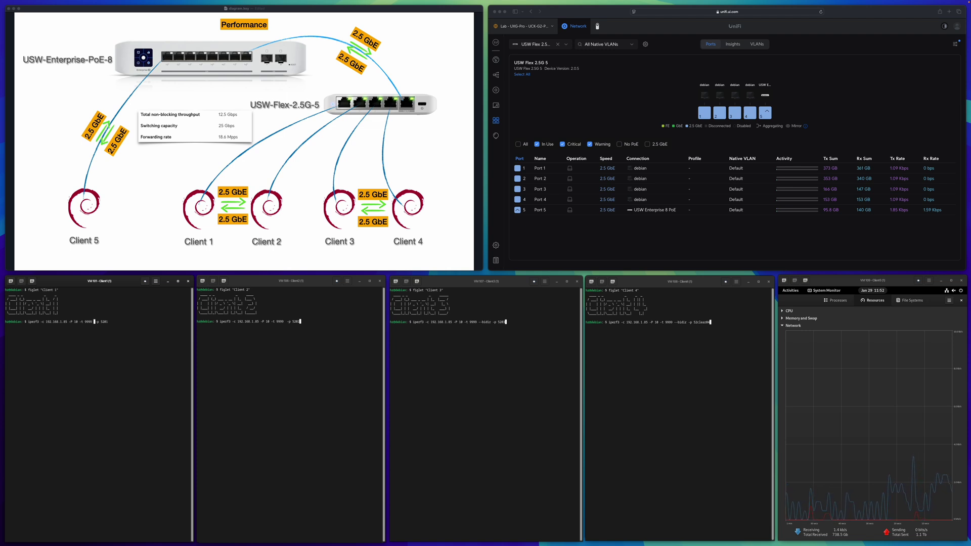
{"action": "key", "text": "Return"}
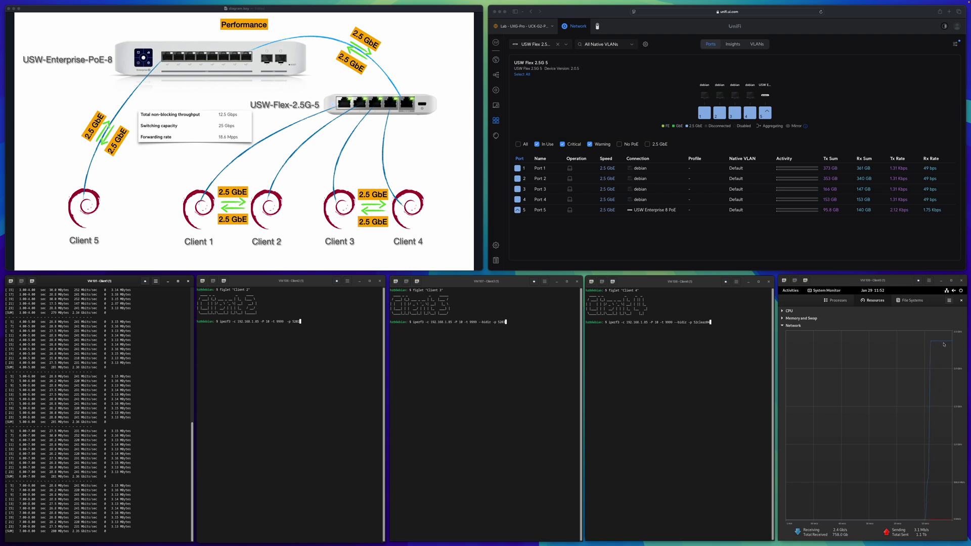
Run the prepared one-way iperf3 test from Client 2 to 192.168.1.85 on port 5202
{"action": "left_click", "coordinate": [291, 349]}
{"action": "key", "text": "Left"}
{"action": "key", "text": "Left"}
{"action": "key", "text": "Left"}
{"action": "key", "text": "Left"}
{"action": "key", "text": "Left"}
{"action": "key", "text": "Left"}
{"action": "key", "text": "Left"}
{"action": "key", "text": "Left"}
{"action": "key", "text": "Left"}
{"action": "key", "text": "Left"}
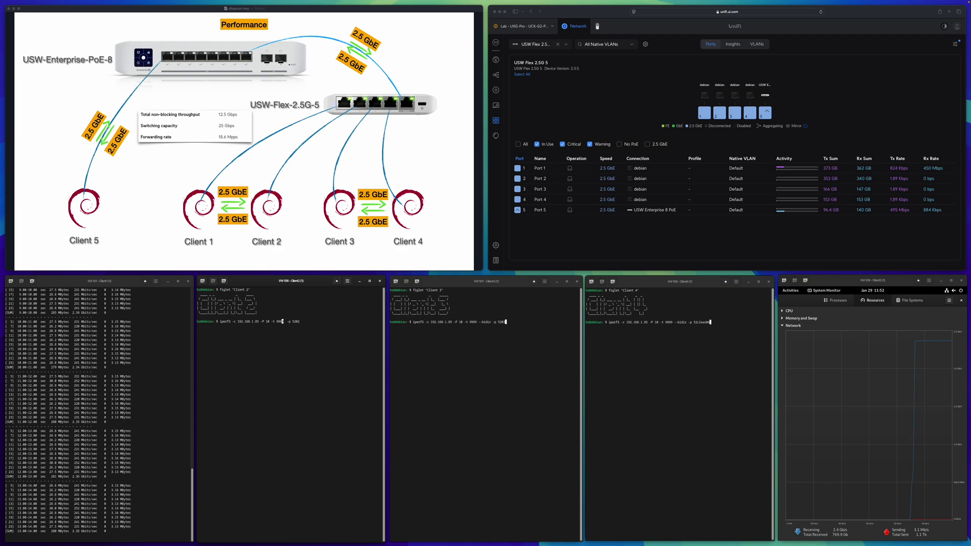
{"action": "key", "text": "Return"}
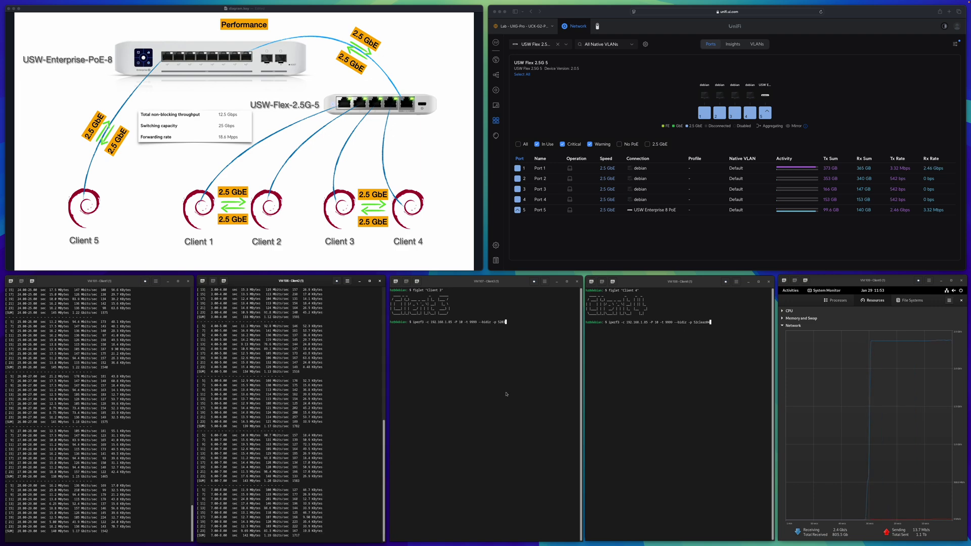
Remove the --bidir option from Client 3's prepared iperf3 command and run the one-way test to 192.168.1.85
{"action": "left_click", "coordinate": [506, 394]}
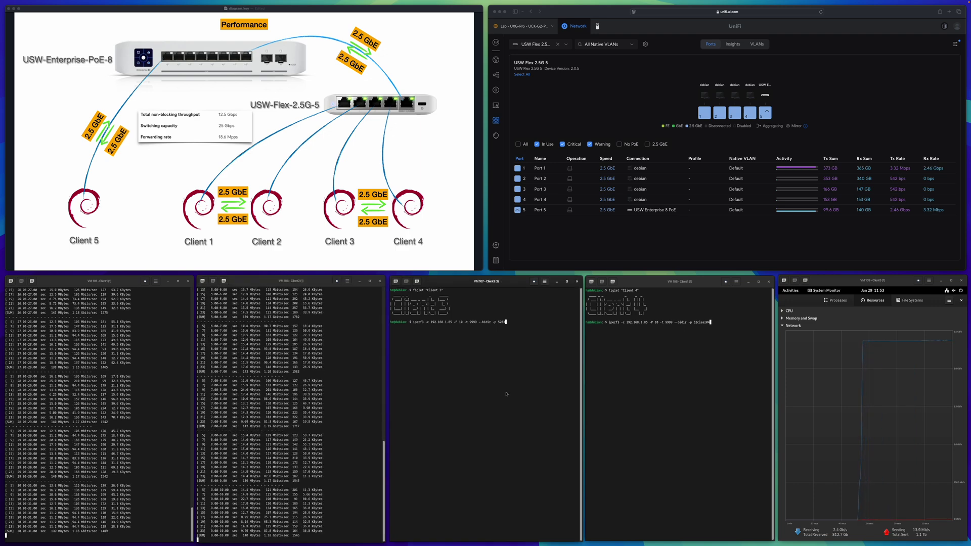
{"action": "key", "text": "Left"}
{"action": "key", "text": "Left"}
{"action": "key", "text": "Left"}
{"action": "key", "text": "Left"}
{"action": "key", "text": "Left"}
{"action": "key", "text": "Left"}
{"action": "key", "text": "Left"}
{"action": "key", "text": "BackSpace"}
{"action": "key", "text": "BackSpace"}
{"action": "key", "text": "BackSpace"}
{"action": "key", "text": "BackSpace"}
{"action": "key", "text": "BackSpace"}
{"action": "key", "text": "BackSpace"}
{"action": "key", "text": "BackSpace"}
{"action": "key", "text": "BackSpace"}
{"action": "key", "text": "Return"}
Remove the --bidir option from Client 4's prepared iperf3 command and run the one-way test to 192.168.1.85
{"action": "left_click", "coordinate": [660, 398]}
{"action": "key", "text": "Left"}
{"action": "key", "text": "Left"}
{"action": "key", "text": "Left"}
{"action": "key", "text": "Left"}
{"action": "key", "text": "Left"}
{"action": "key", "text": "Left"}
{"action": "key", "text": "Left"}
{"action": "key", "text": "BackSpace"}
{"action": "key", "text": "BackSpace"}
{"action": "key", "text": "BackSpace"}
{"action": "key", "text": "BackSpace"}
{"action": "key", "text": "BackSpace"}
{"action": "key", "text": "BackSpace"}
{"action": "key", "text": "BackSpace"}
{"action": "key", "text": "BackSpace"}
{"action": "key", "text": "Return"}
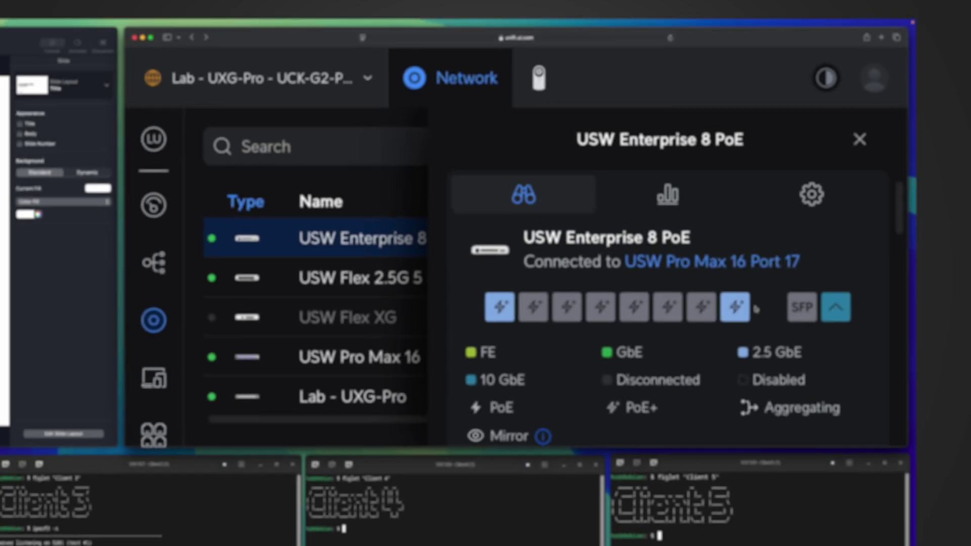
Read the PoE draw of Port 8 on USW Enterprise 8 PoE and enter 6.26W as the table's busy PoE value
{"action": "mouse_move", "coordinate": [944, 216]}
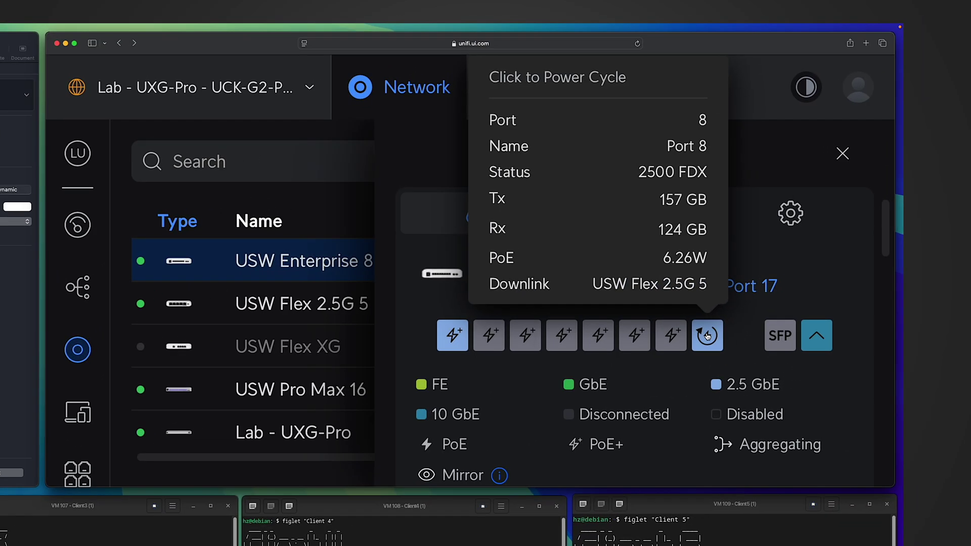
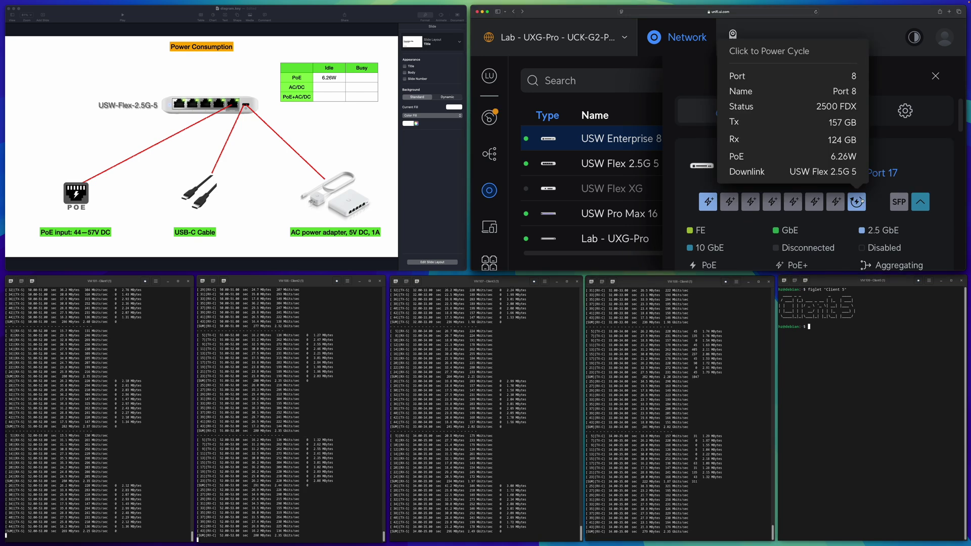
{"action": "left_click", "coordinate": [361, 78]}
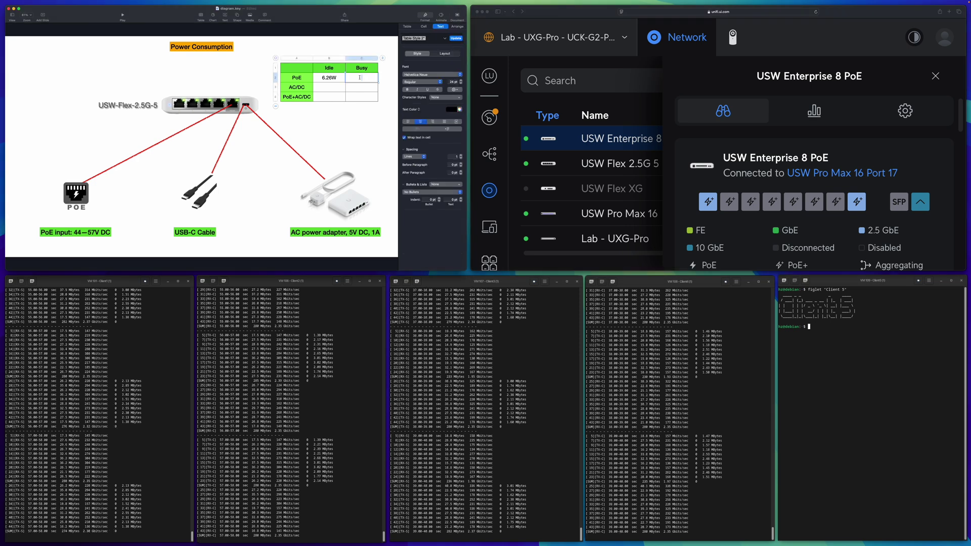
{"action": "type", "text": "6.26"}
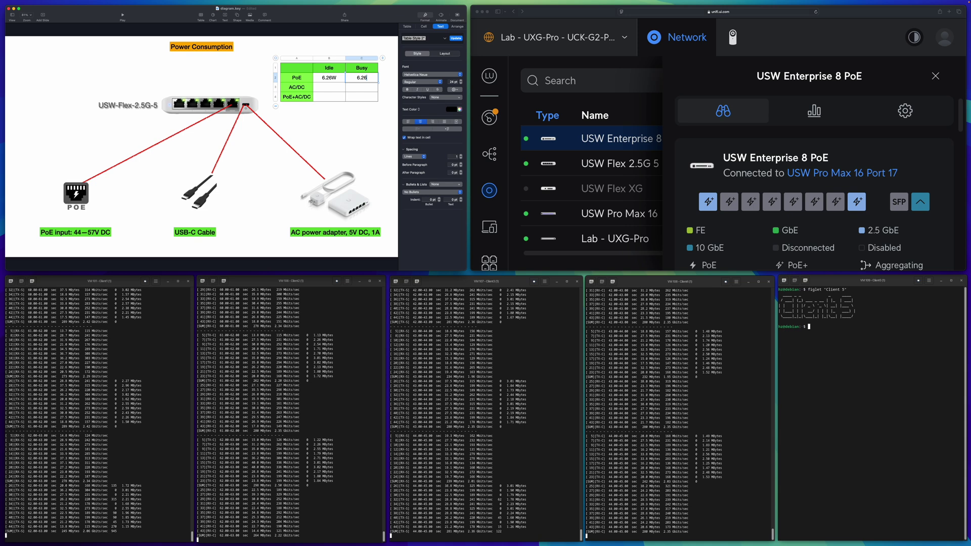
{"action": "type", "text": "W"}
{"action": "left_click", "coordinate": [342, 135]}
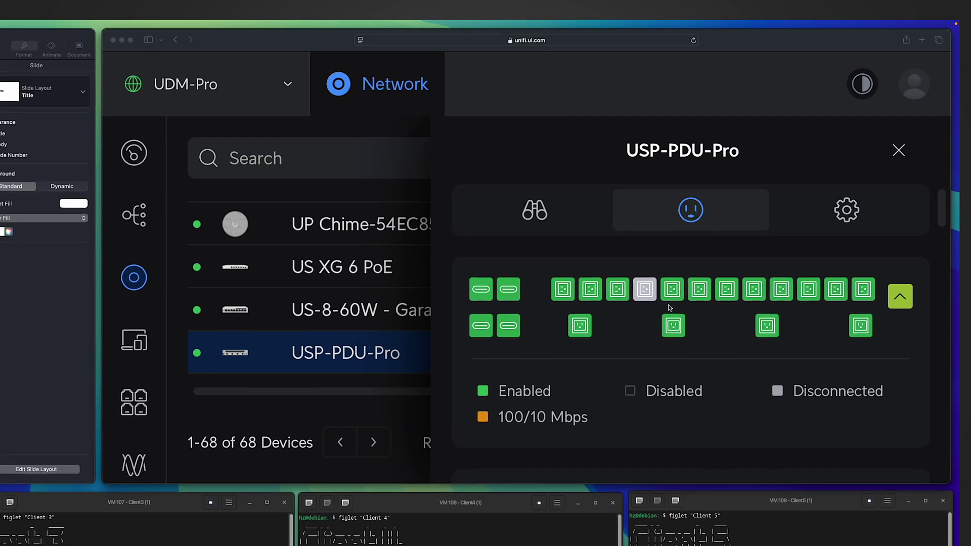
Read the switch's outlet power on USP-PDU-Pro and record the AC/DC consumption as 6.84W idle and 6.94W busy
{"action": "left_click", "coordinate": [672, 275]}
{"action": "mouse_move", "coordinate": [672, 287]}
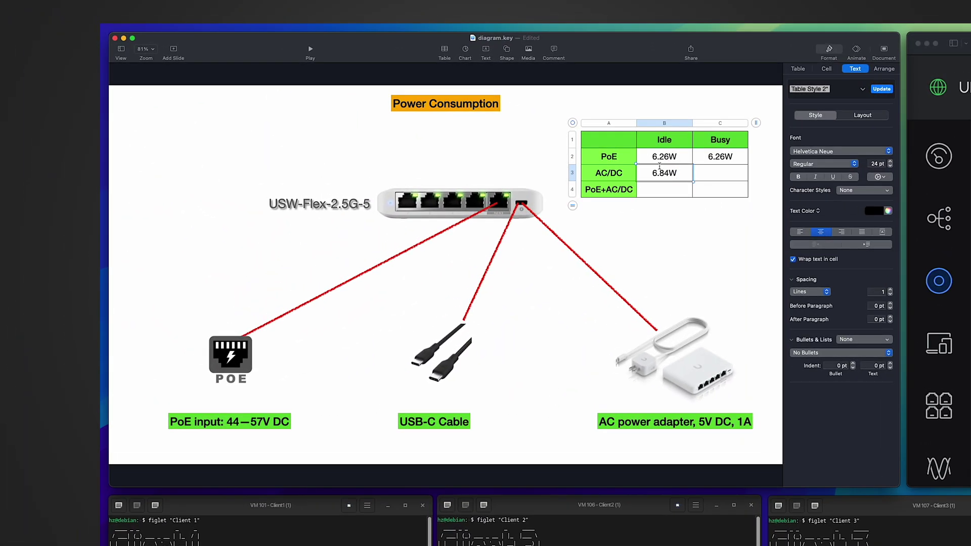
{"action": "left_click", "coordinate": [683, 224]}
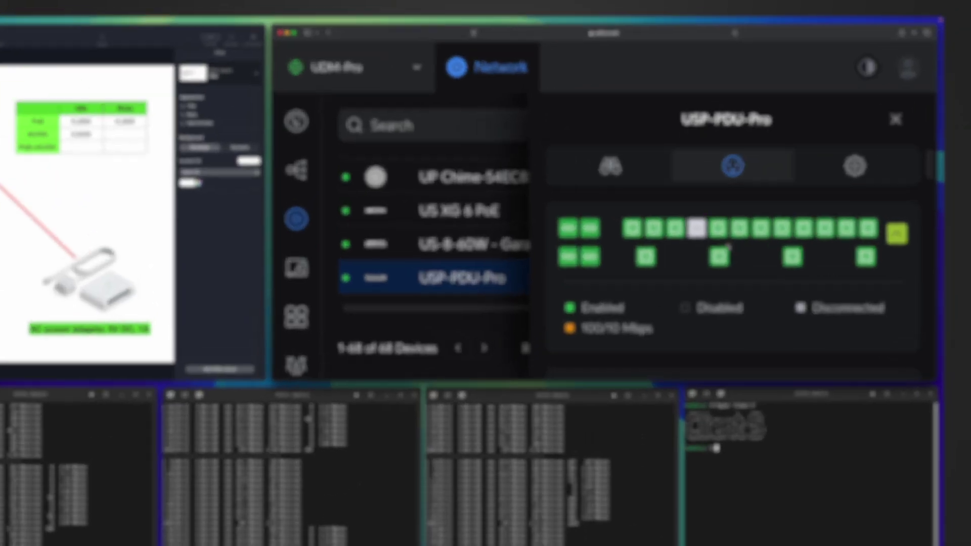
{"action": "mouse_move", "coordinate": [721, 232]}
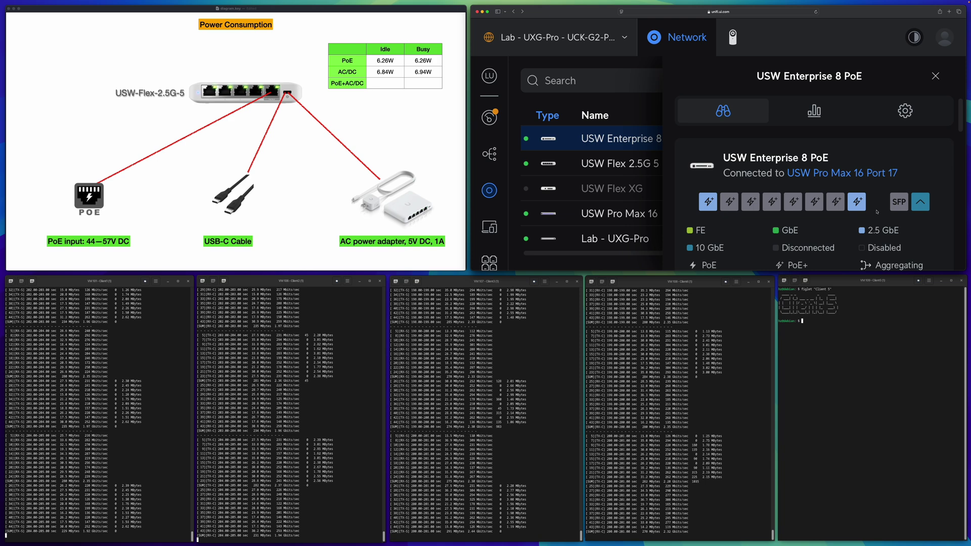
Read Port 8's PoE draw and enter 4.23+2.35W as the table's busy PoE+AC/DC value
{"action": "mouse_move", "coordinate": [859, 205]}
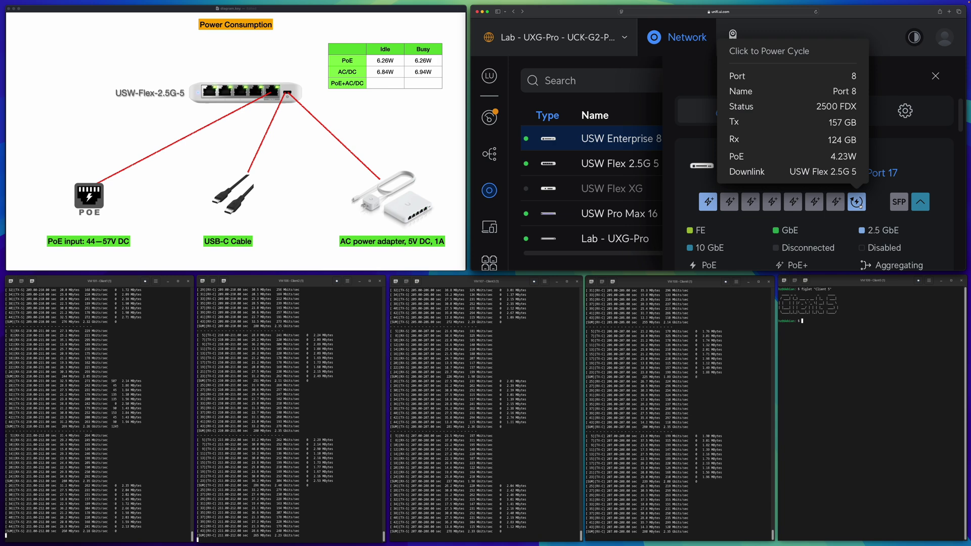
{"action": "double_click", "coordinate": [422, 83]}
{"action": "type", "text": "4.23W+"}
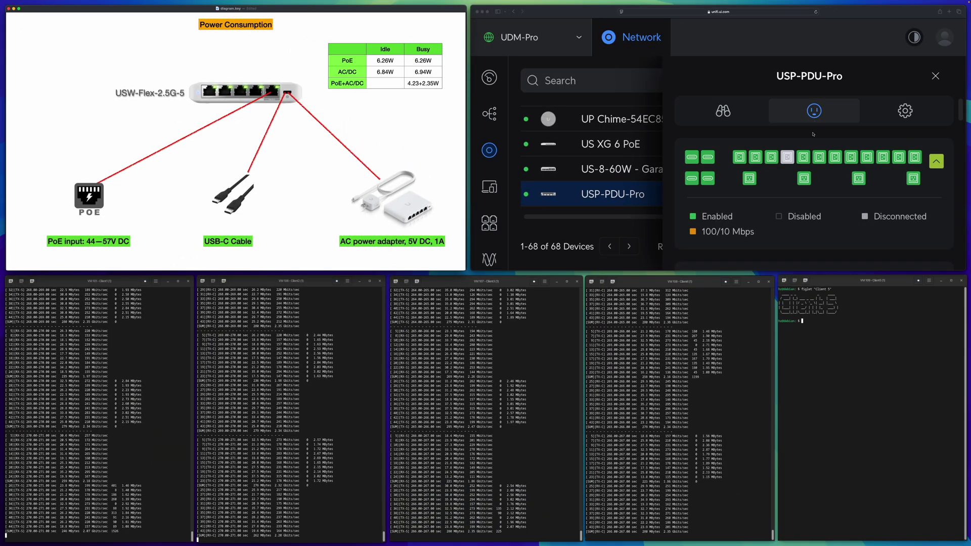
Check the power of the switch's outlet on USP-PDU-Pro and the PoE draw of Port 8 on USW Enterprise 8 PoE
{"action": "left_click", "coordinate": [803, 157]}
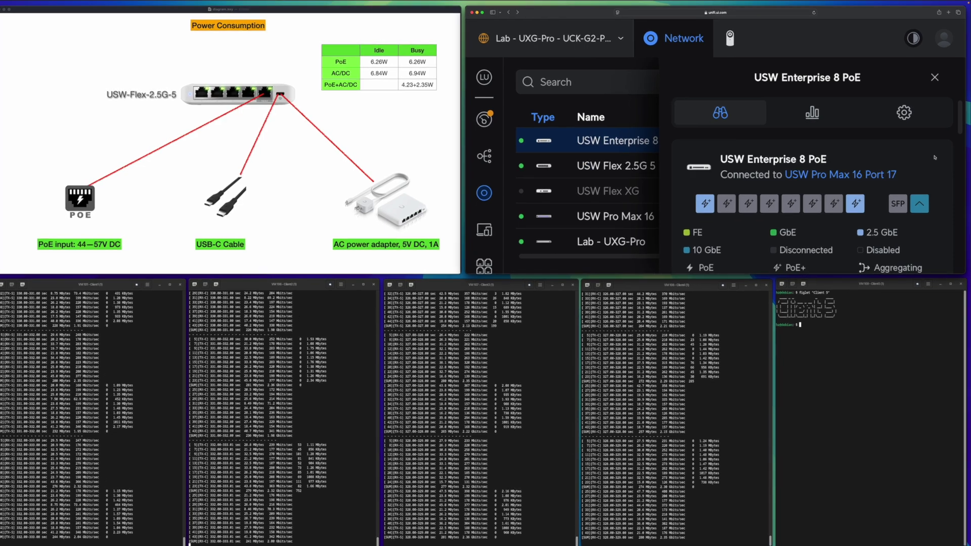
{"action": "mouse_move", "coordinate": [857, 201]}
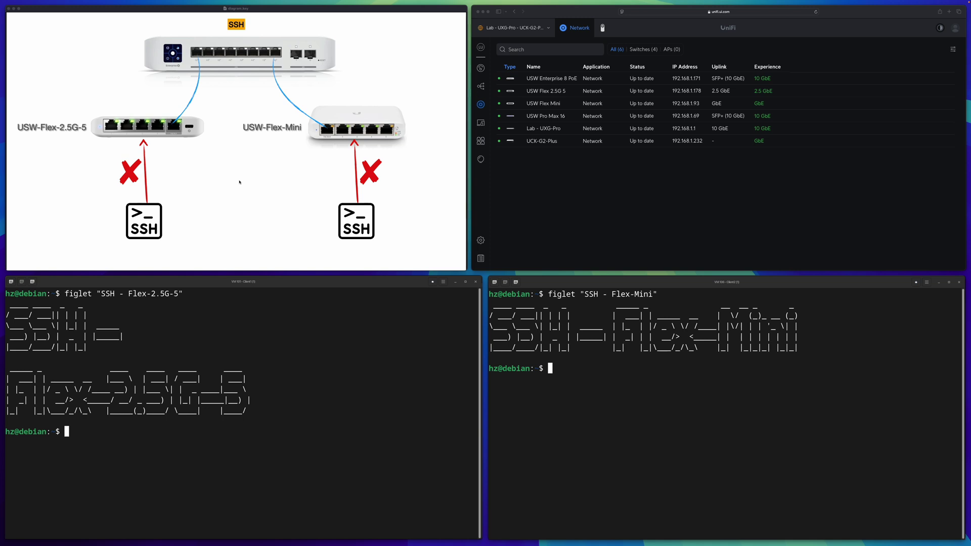
Try to connect over SSH to the USW Flex 2.5G 5 at 192.168.1.178 as hz
{"action": "left_click", "coordinate": [237, 375]}
{"action": "type", "text": "ssh hz@192.168.1.178"}
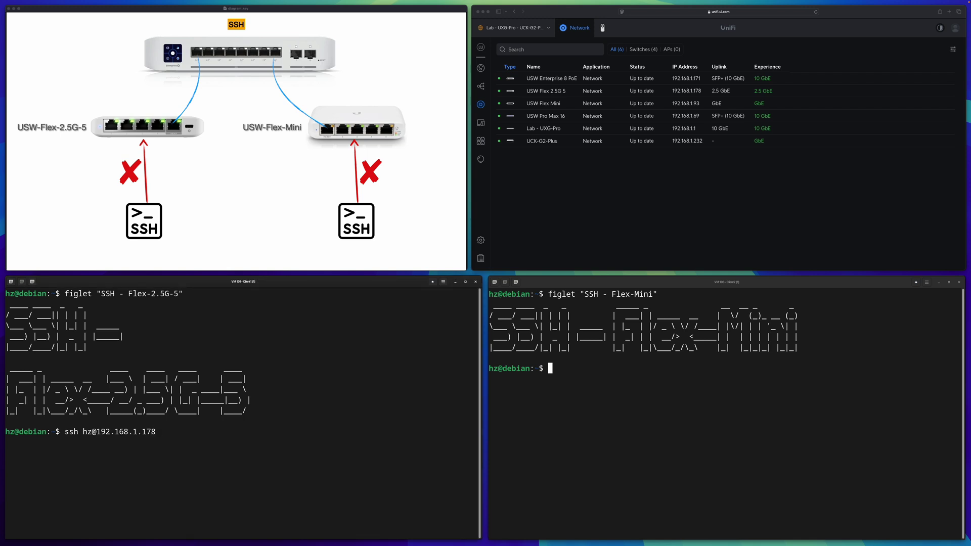
{"action": "key", "text": "Return"}
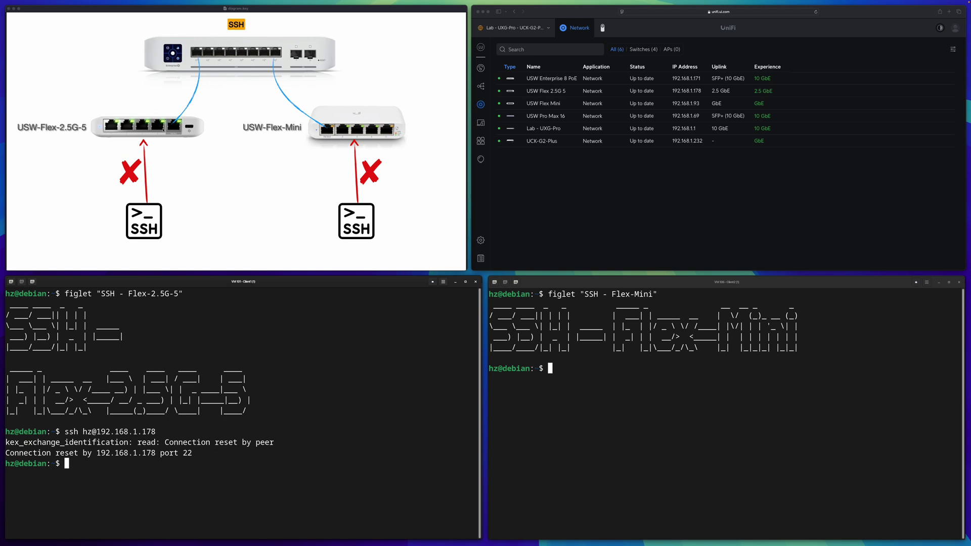
Try to connect over SSH to the USW Flex Mini at 192.168.1.93 as hz from Client 2's terminal
{"action": "left_click", "coordinate": [759, 419]}
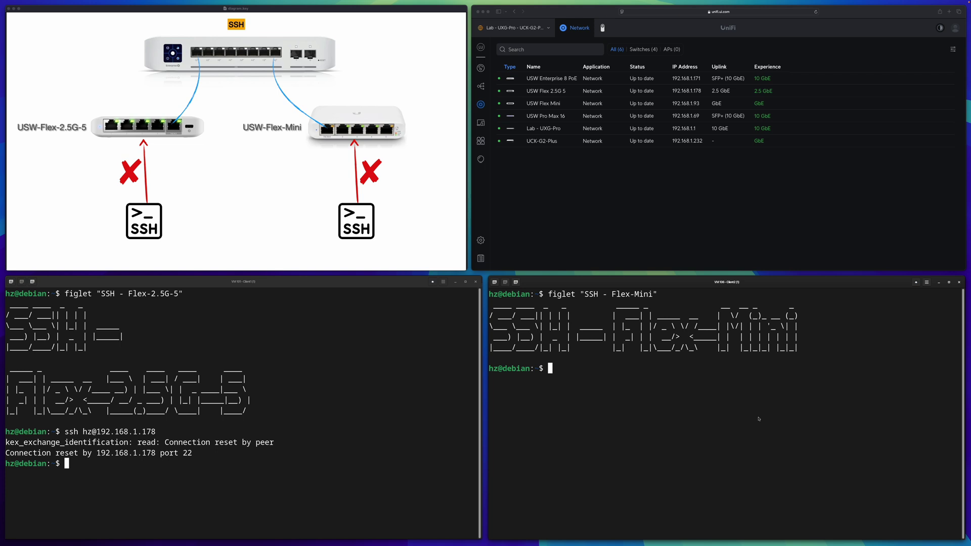
{"action": "type", "text": "ssh hz@192.168.1.93"}
{"action": "key", "text": "Return"}
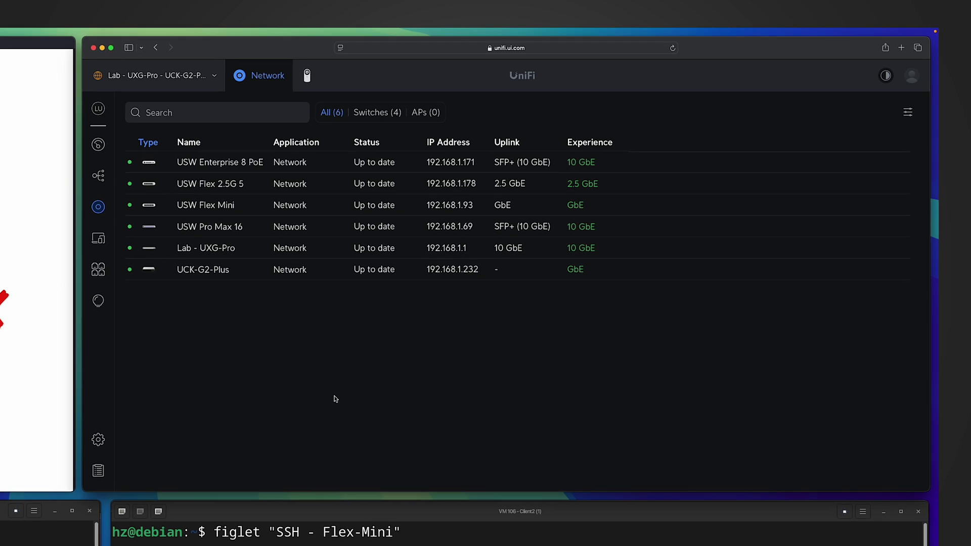
Check which operation modes the USW Flex 2.5G 5 offers for a port under manual advanced settings
{"action": "double_click", "coordinate": [222, 184]}
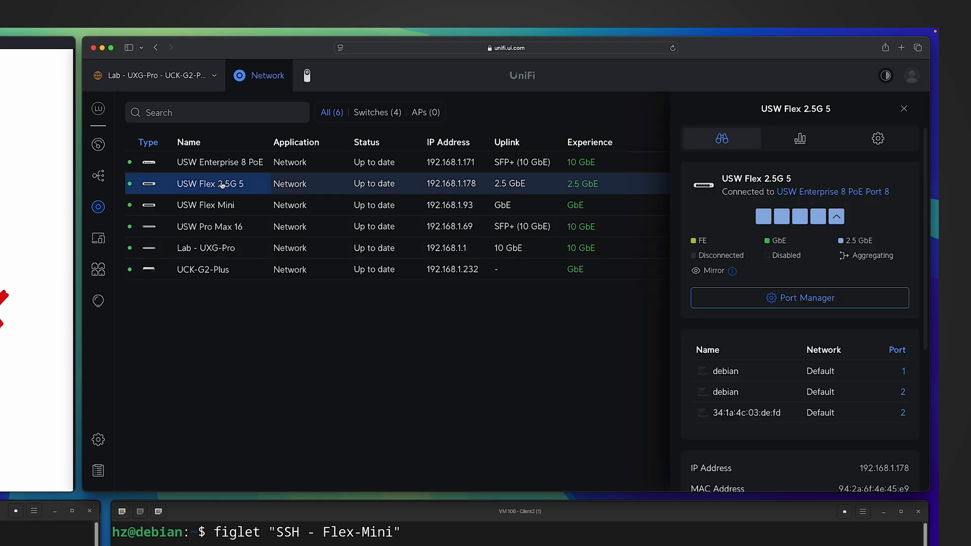
{"action": "left_click", "coordinate": [470, 248]}
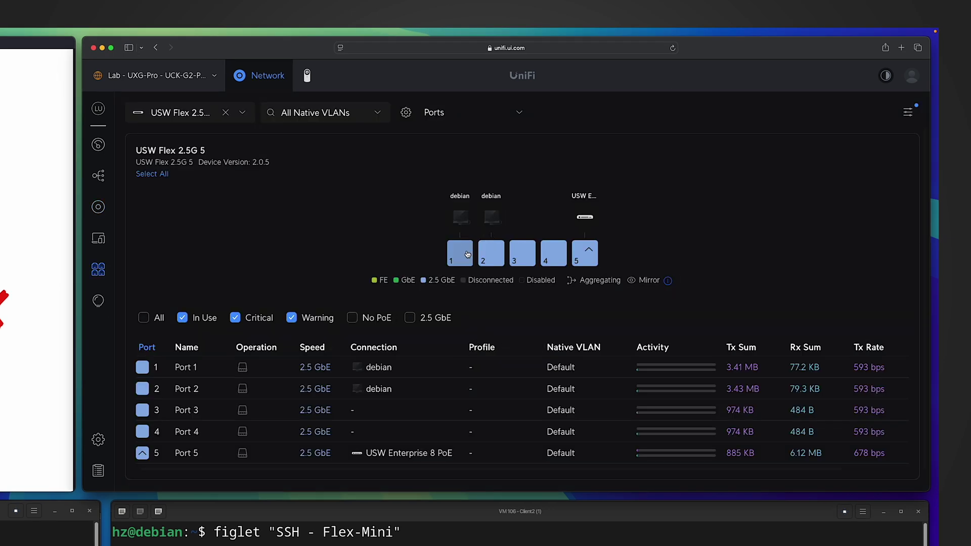
{"action": "left_click", "coordinate": [554, 345]}
{"action": "scroll", "coordinate": [347, 240], "scroll_direction": "down", "scroll_amount": 3}
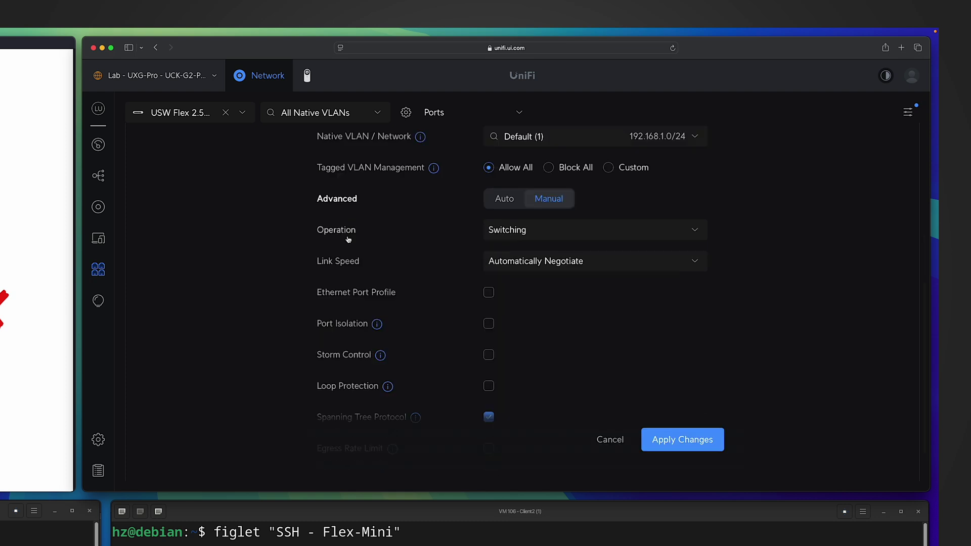
{"action": "left_click", "coordinate": [514, 233]}
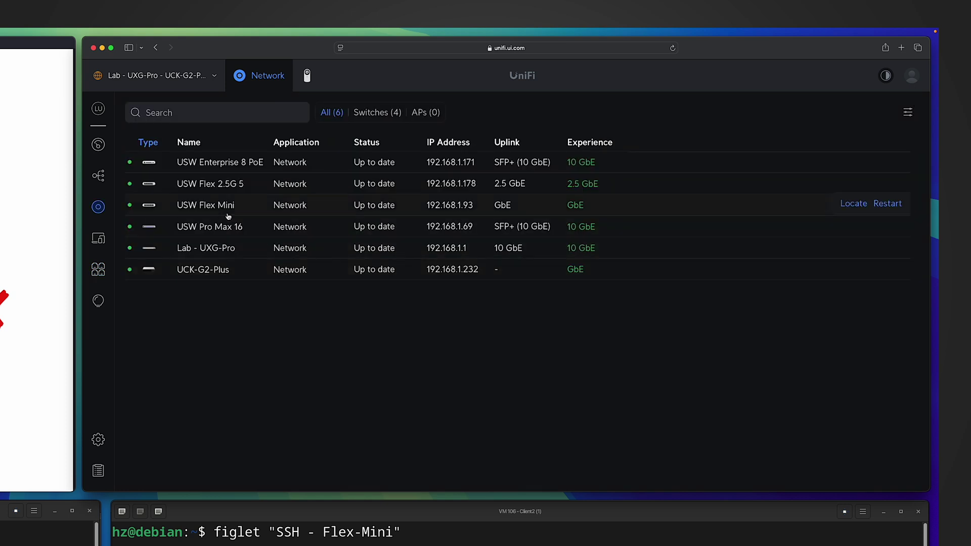
Check which operation modes the USW Flex Mini offers for a port under manual advanced settings
{"action": "left_click", "coordinate": [226, 212]}
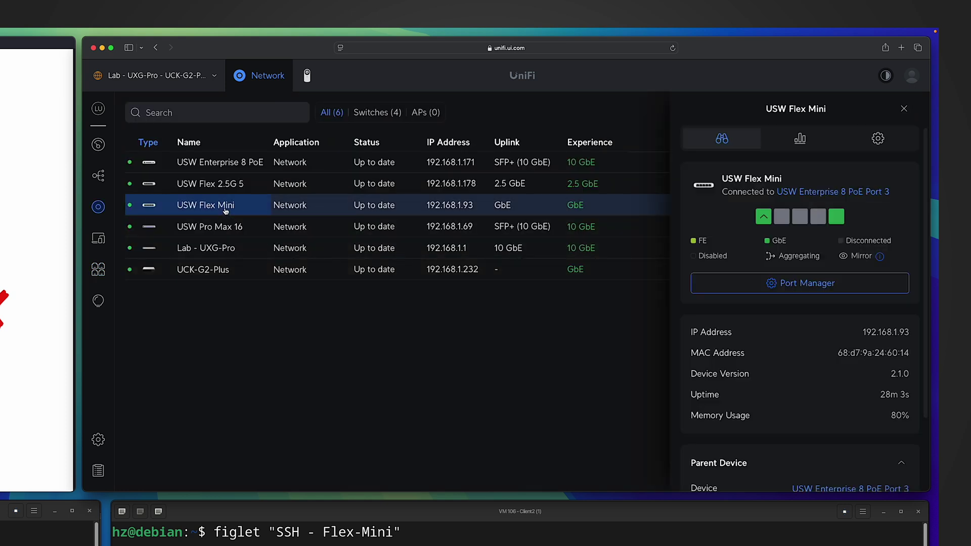
{"action": "left_click", "coordinate": [838, 289]}
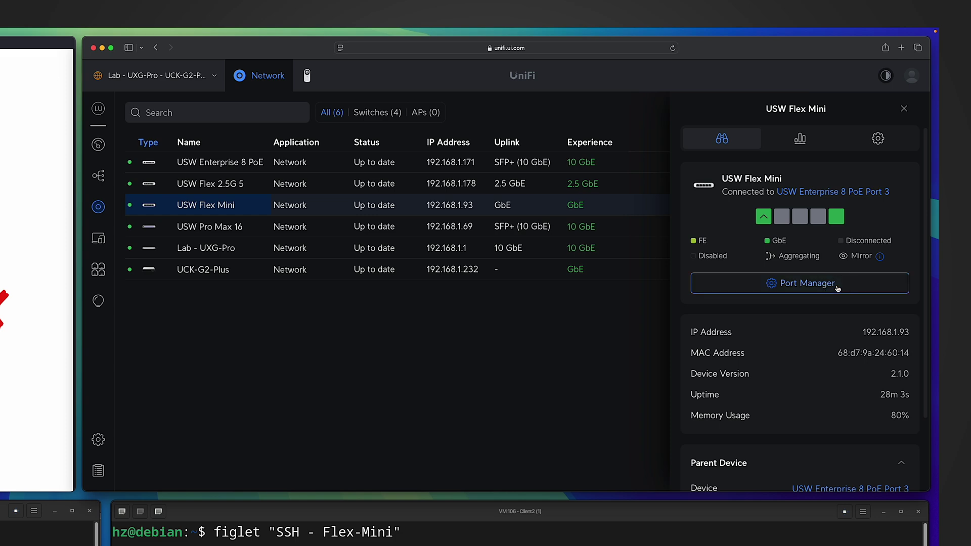
{"action": "left_click", "coordinate": [549, 433]}
{"action": "scroll", "coordinate": [526, 305], "scroll_direction": "down", "scroll_amount": 3}
{"action": "left_click", "coordinate": [526, 305]}
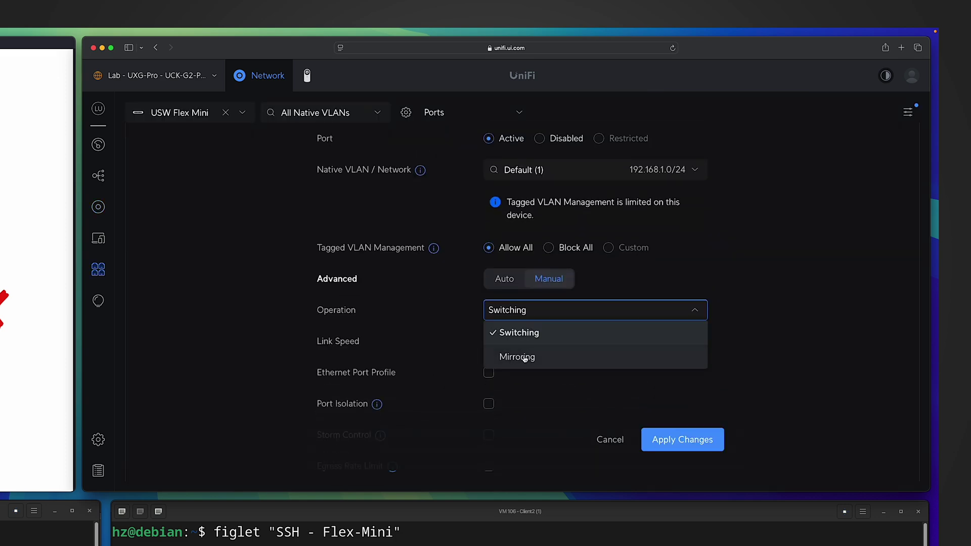
{"action": "left_click", "coordinate": [615, 374]}
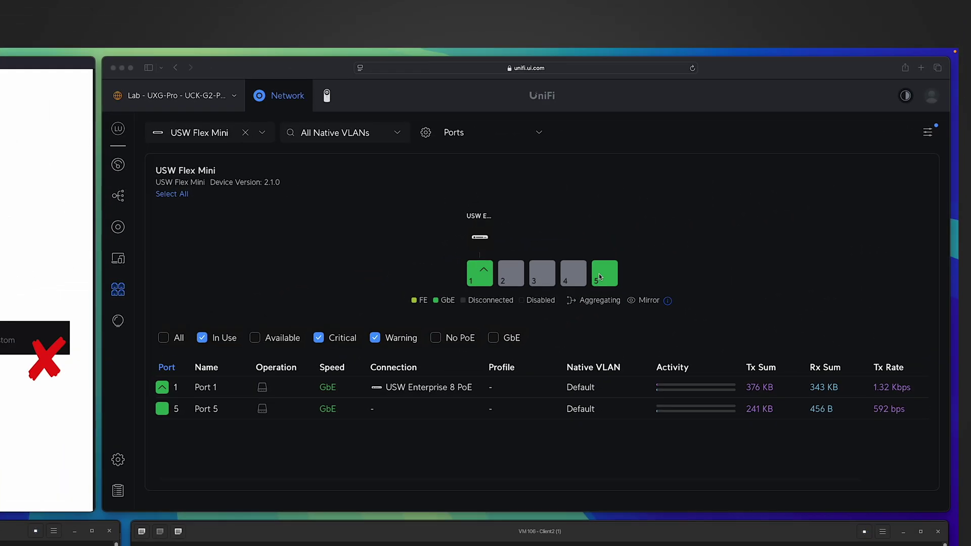
Compare Tagged VLAN Management on the USW Flex Mini's Port 5 and USW Flex 2.5G 5's Port 1, viewing the latter's Custom VLAN choices without saving
{"action": "left_click", "coordinate": [600, 277]}
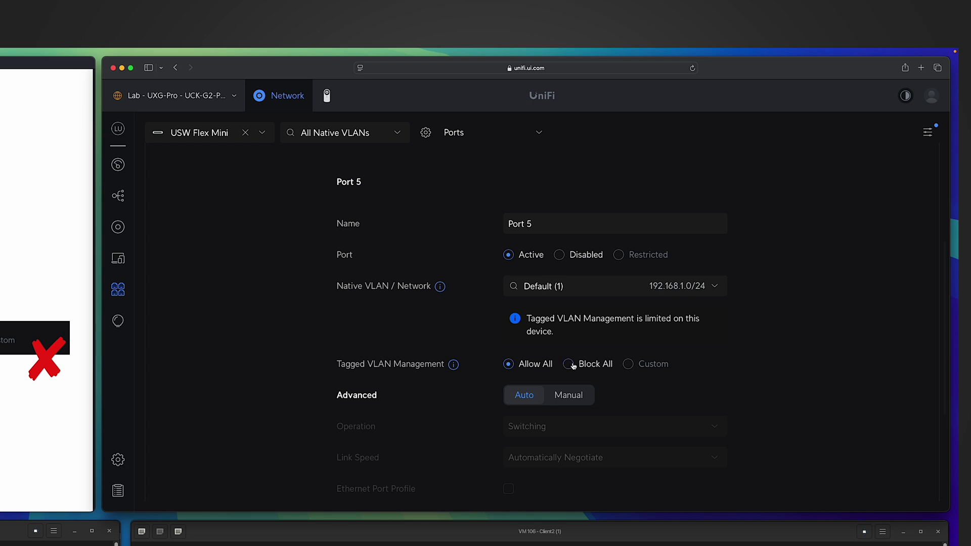
{"action": "left_click", "coordinate": [116, 228]}
{"action": "left_click", "coordinate": [228, 200]}
{"action": "left_click", "coordinate": [791, 314]}
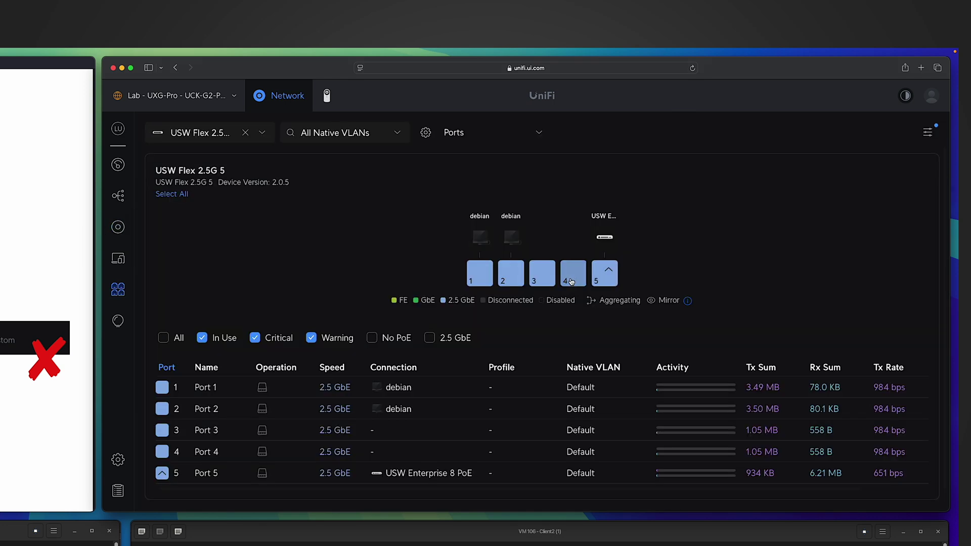
{"action": "left_click", "coordinate": [480, 273]}
{"action": "scroll", "coordinate": [522, 377], "scroll_direction": "down", "scroll_amount": 5}
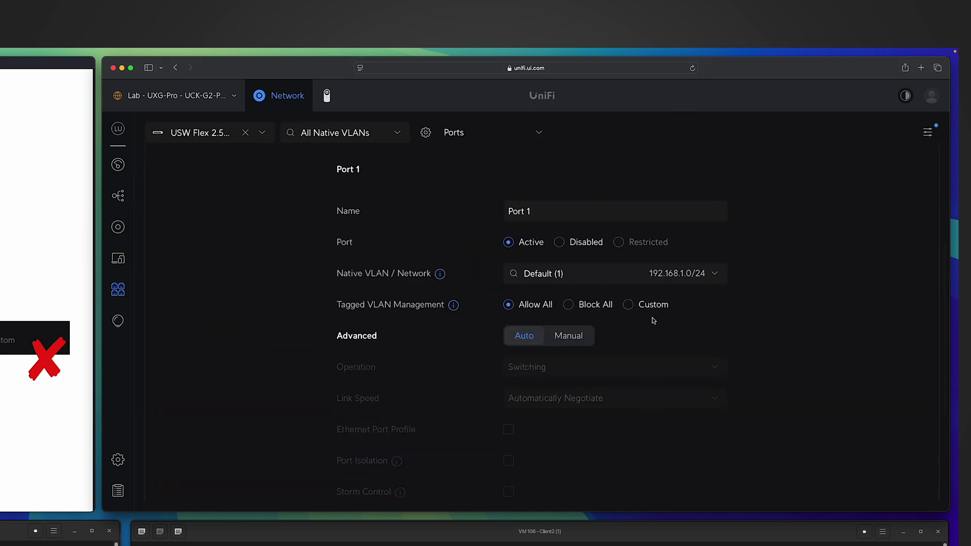
{"action": "left_click", "coordinate": [627, 304]}
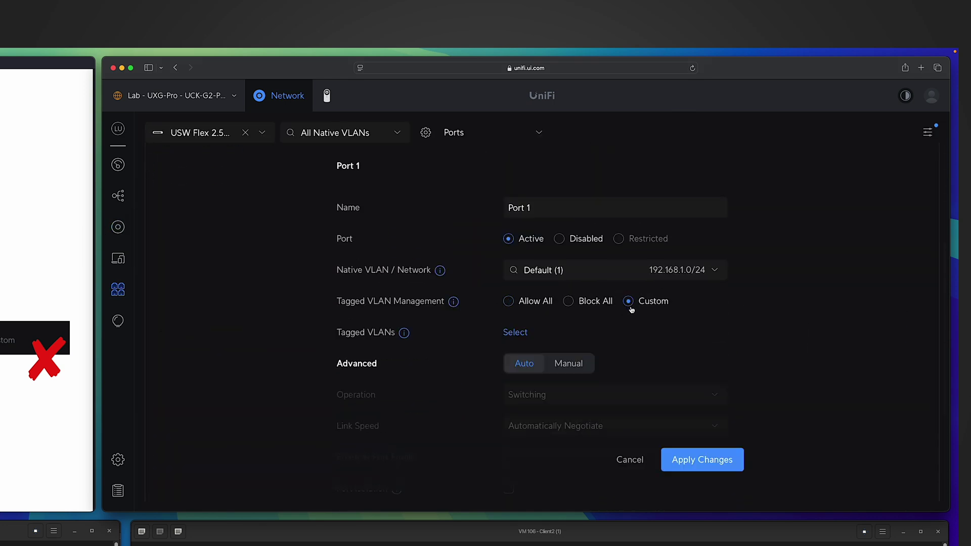
{"action": "left_click", "coordinate": [511, 334]}
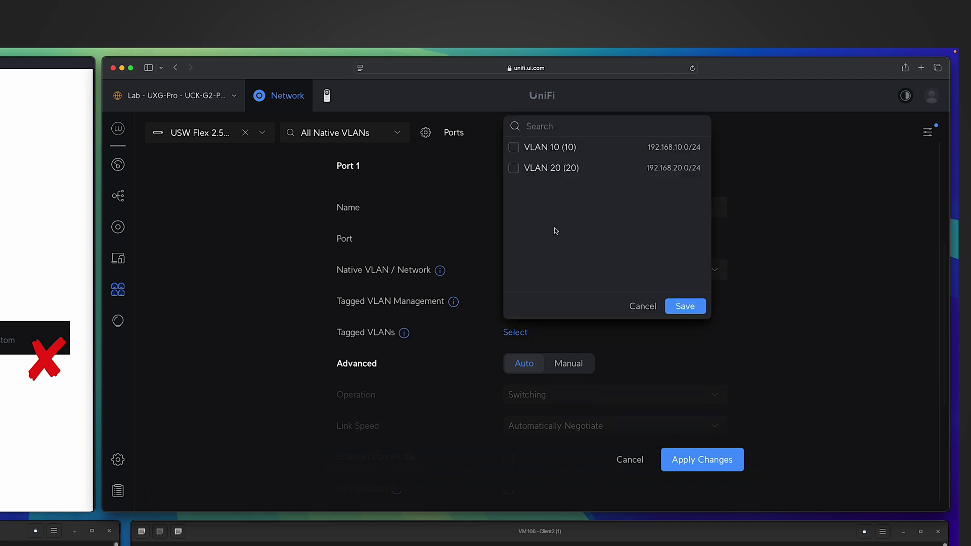
{"action": "left_click", "coordinate": [642, 306]}
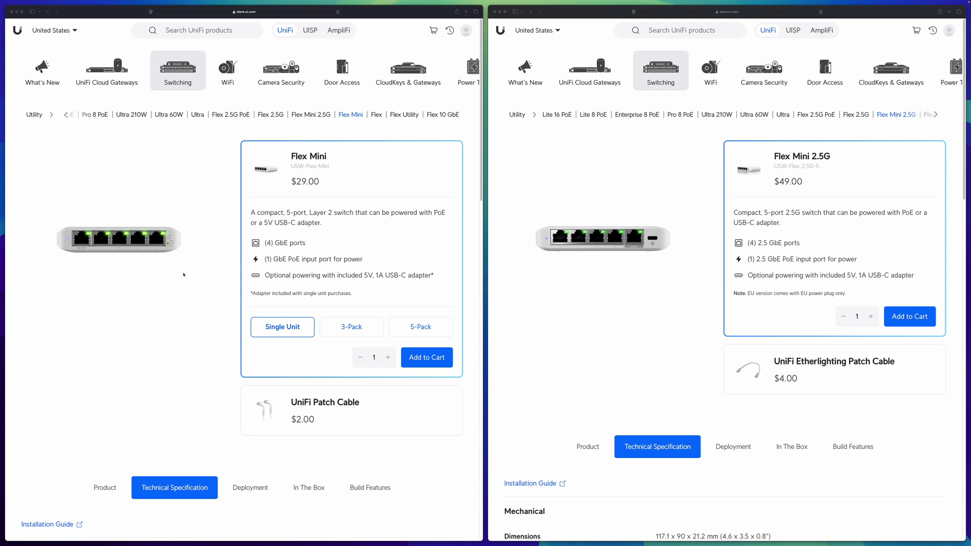
Compare the technical specifications of the Flex Mini and Flex Mini 2.5G on their UniFi store pages
{"action": "scroll", "coordinate": [184, 275], "scroll_direction": "down", "scroll_amount": 3}
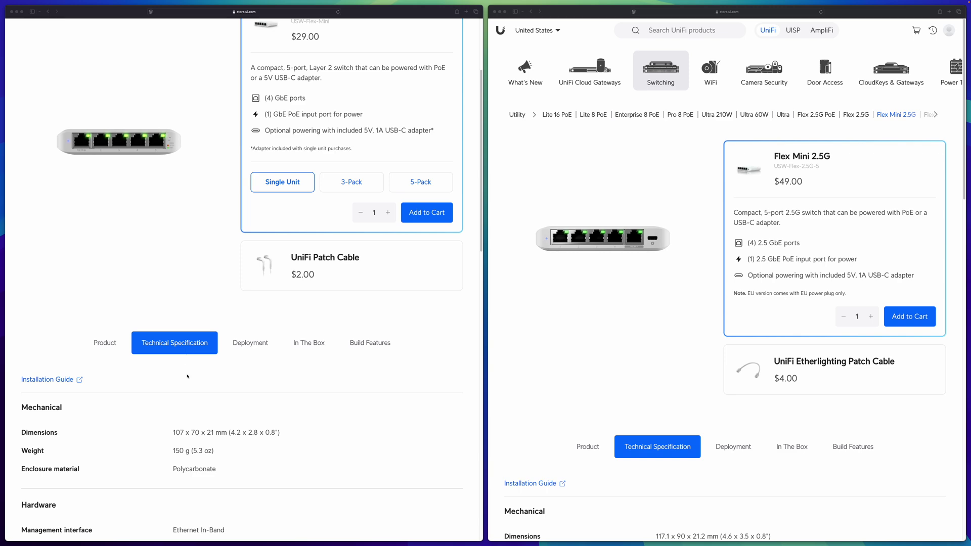
{"action": "scroll", "coordinate": [187, 377], "scroll_direction": "down", "scroll_amount": 11}
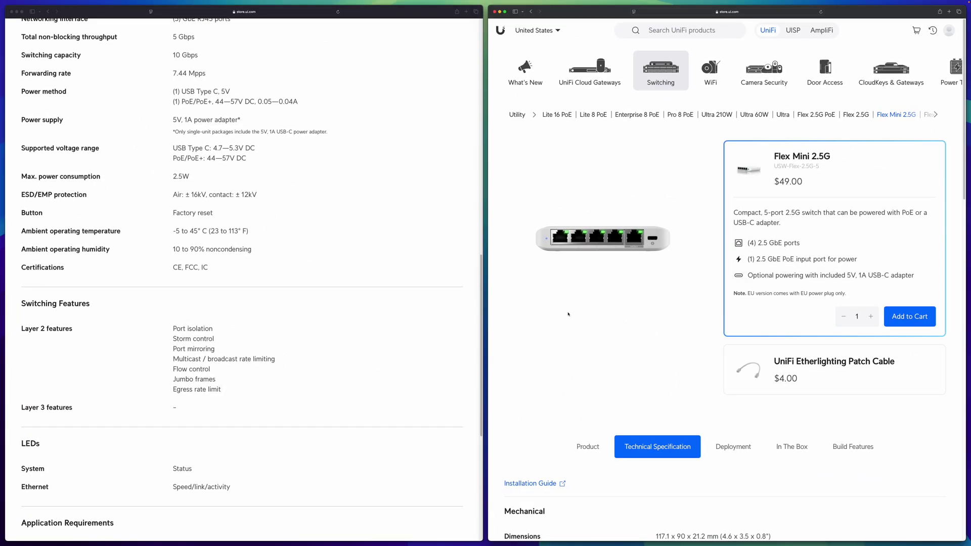
{"action": "scroll", "coordinate": [568, 314], "scroll_direction": "down", "scroll_amount": 10}
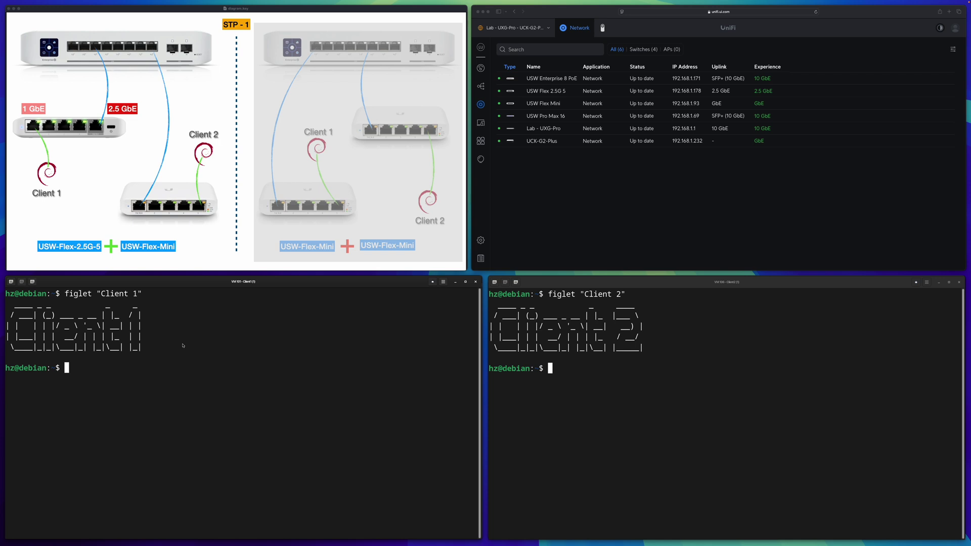
Start continuous pings to 192.168.1.82 from Client 1's terminal and to 192.168.1.81 from Client 2's terminal
{"action": "type", "text": "ping 192.168.1.82"}
{"action": "key", "text": "Return"}
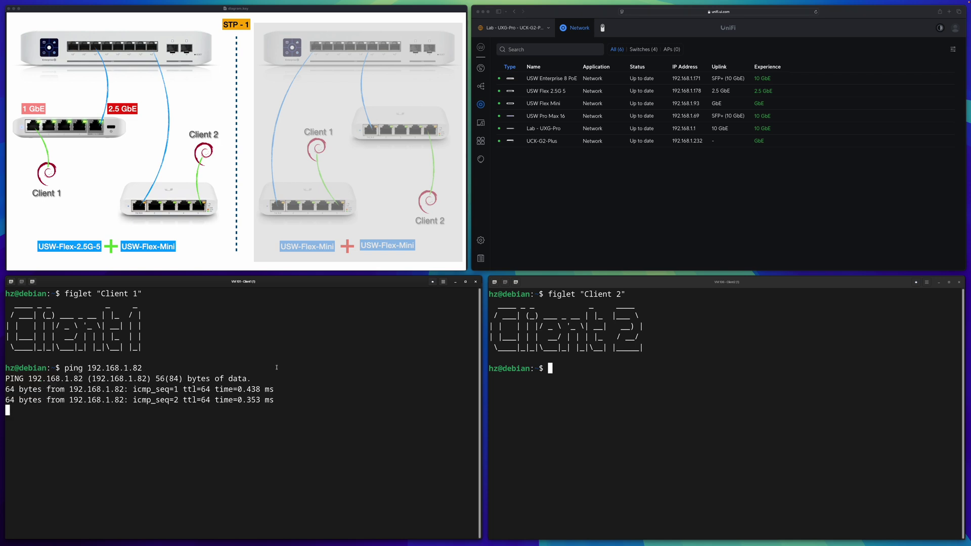
{"action": "left_click", "coordinate": [587, 405]}
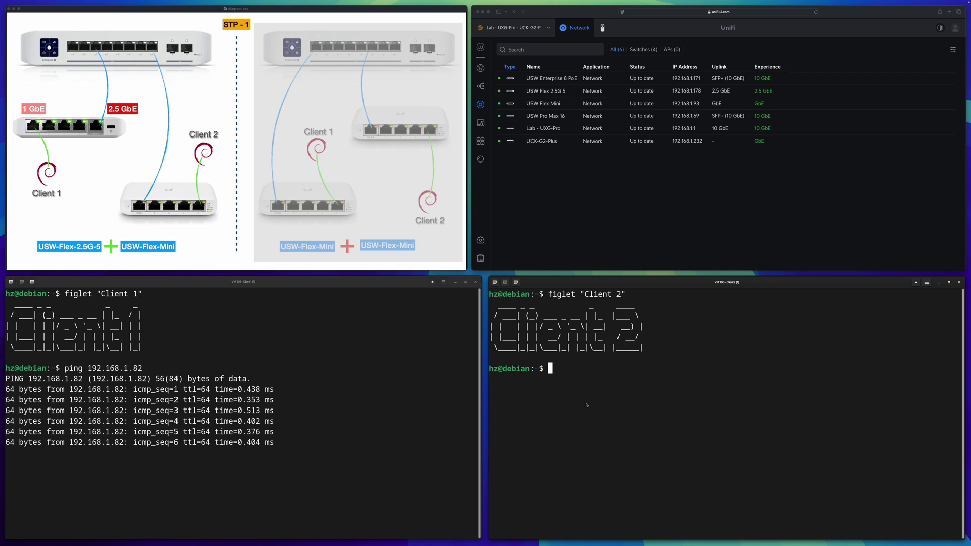
{"action": "type", "text": "ping 192.168.1.81"}
{"action": "key", "text": "Return"}
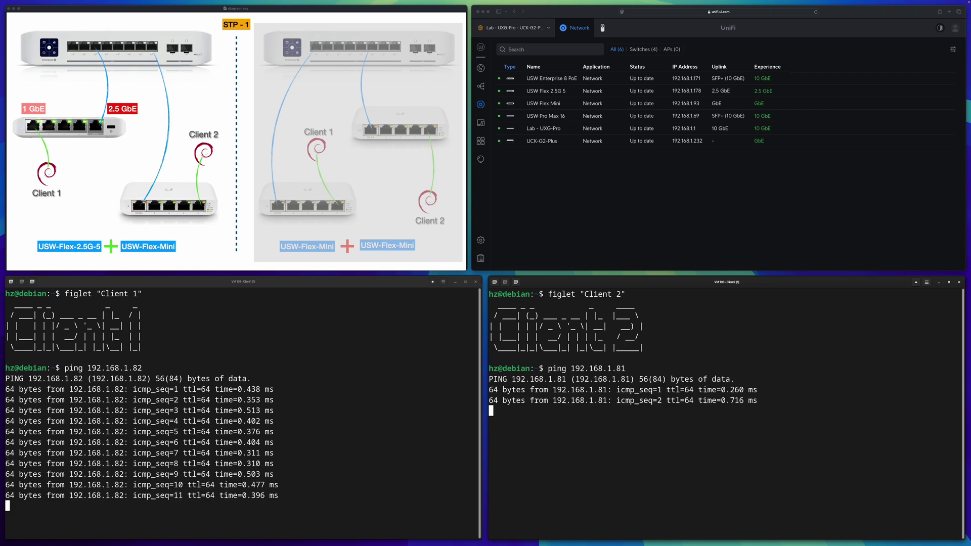
Examine the critical alert on Port 3 in the USW Flex 2.5G 5's port view
{"action": "left_click", "coordinate": [105, 153]}
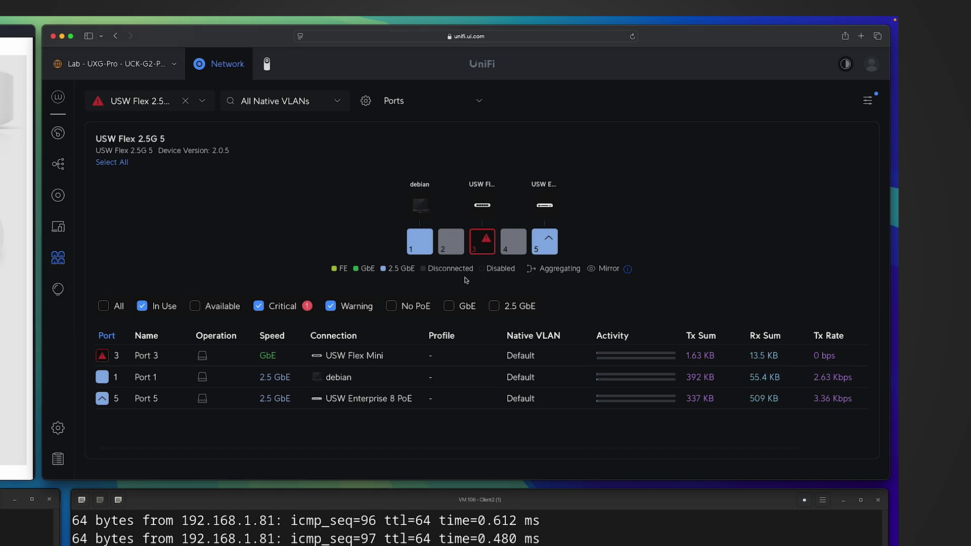
{"action": "mouse_move", "coordinate": [483, 252]}
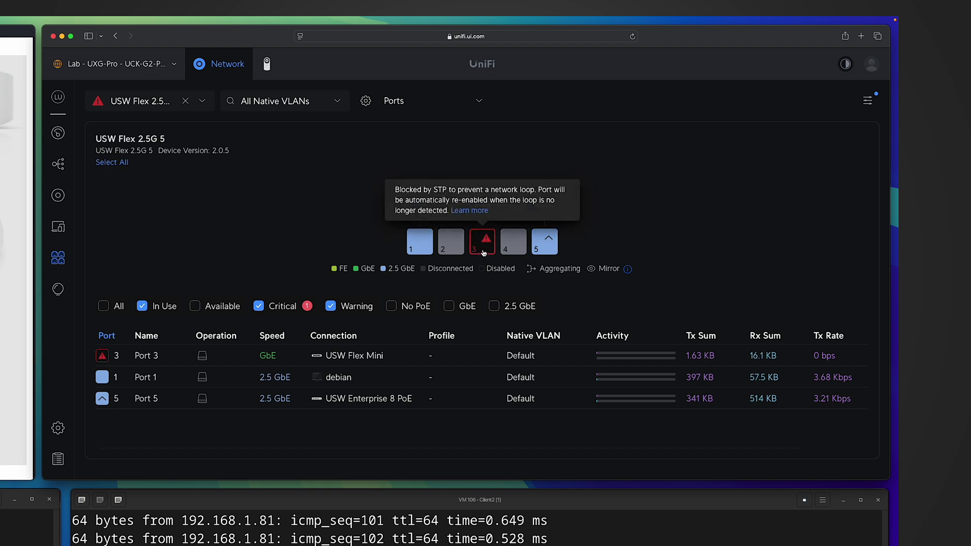